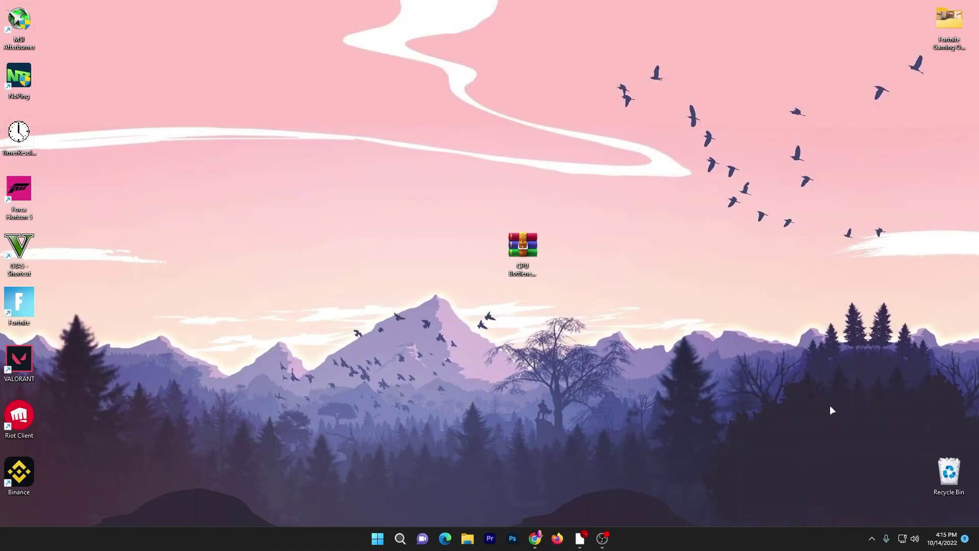
- Move the CPU Bottleneck Fix Pack .rar archive to the upper centre of the desktop
{"action": "left_click_drag", "start_coordinate": [512, 259], "coordinate": [441, 201]}
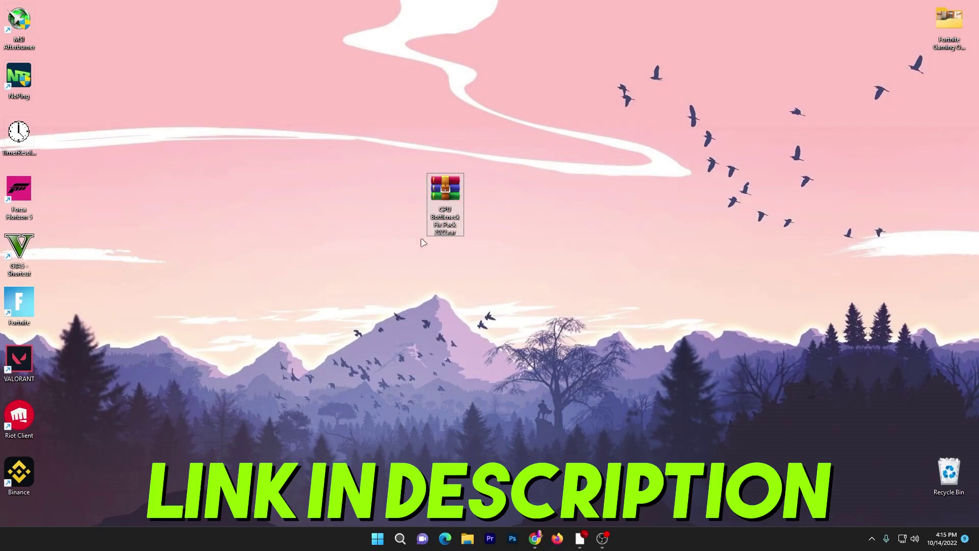
- Scroll the uptopacks article in Chrome to the MediaFire download, then minimize the browser
{"action": "left_click", "coordinate": [580, 538]}
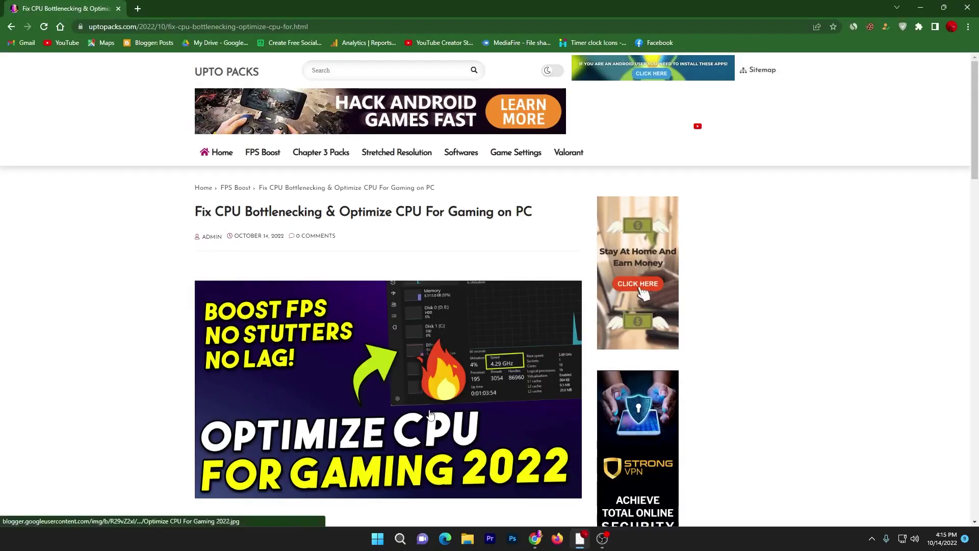
{"action": "scroll", "coordinate": [493, 467], "scroll_direction": "down", "scroll_amount": 5}
{"action": "scroll", "coordinate": [429, 407], "scroll_direction": "down", "scroll_amount": 3}
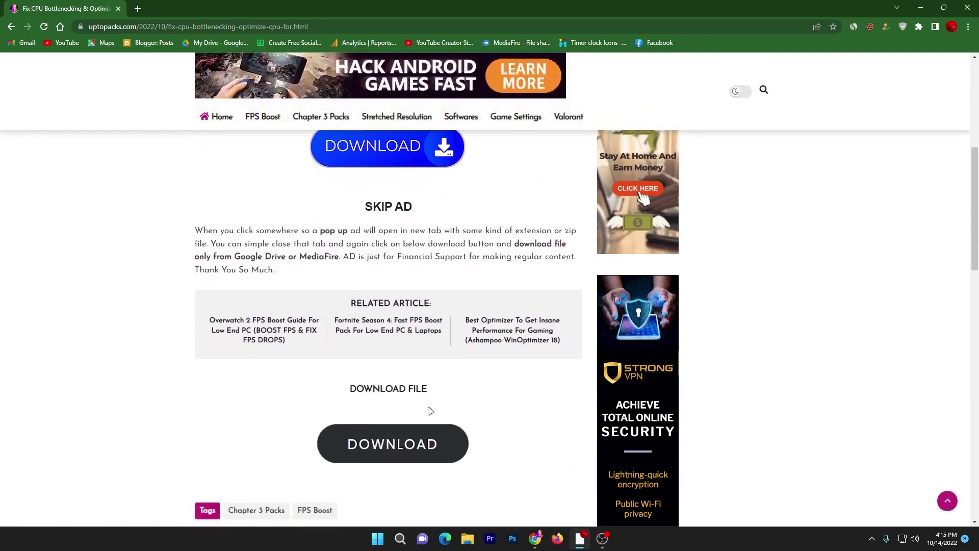
{"action": "scroll", "coordinate": [430, 406], "scroll_direction": "down", "scroll_amount": 3}
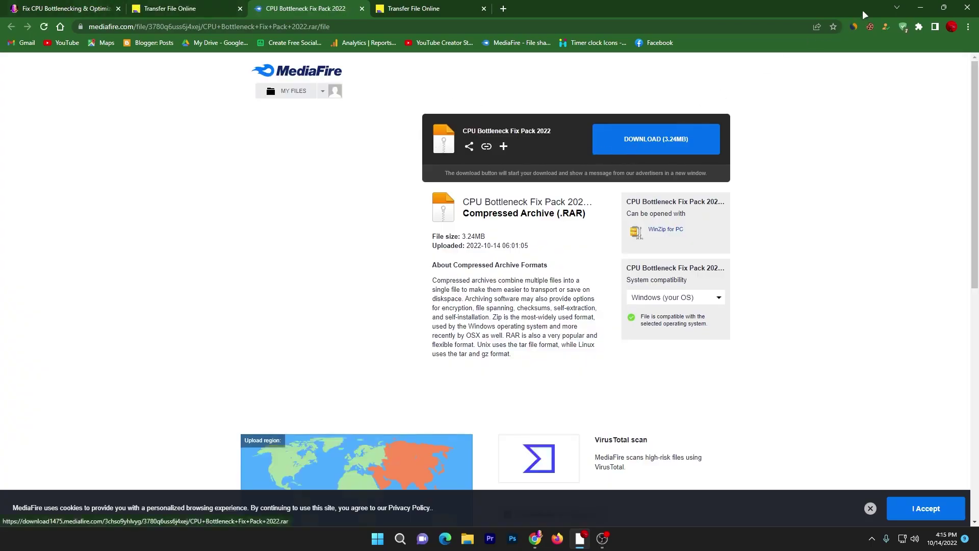
{"action": "left_click", "coordinate": [924, 6]}
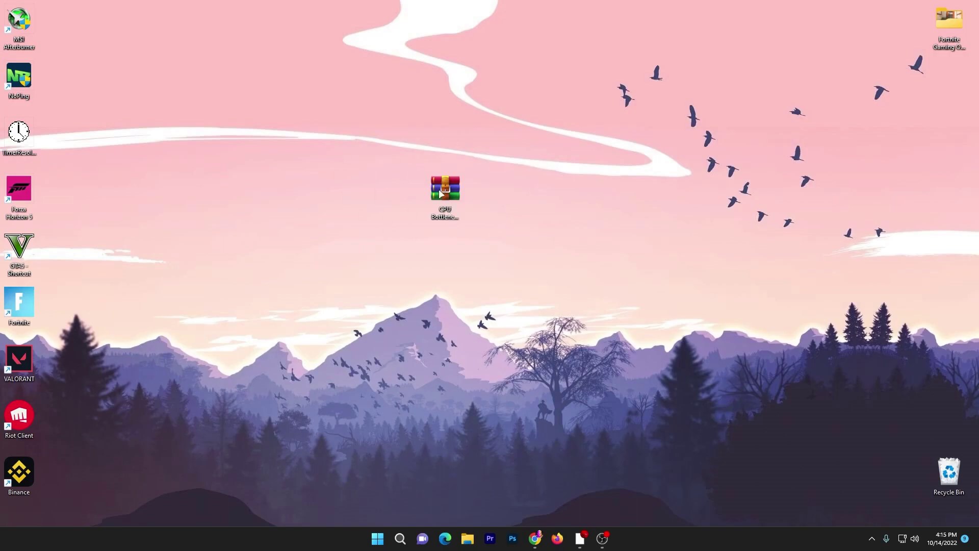
- Extract the CPU Bottleneck Fix Pack 2022 folder from the .rar onto the desktop and open it
{"action": "double_click", "coordinate": [454, 194]}
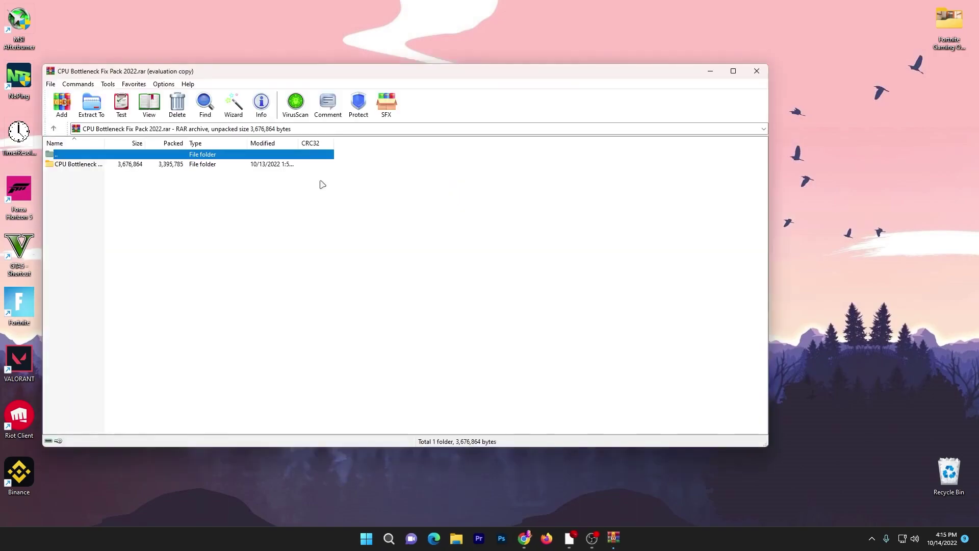
{"action": "left_click", "coordinate": [166, 164]}
{"action": "left_click_drag", "start_coordinate": [441, 55], "coordinate": [554, 30]}
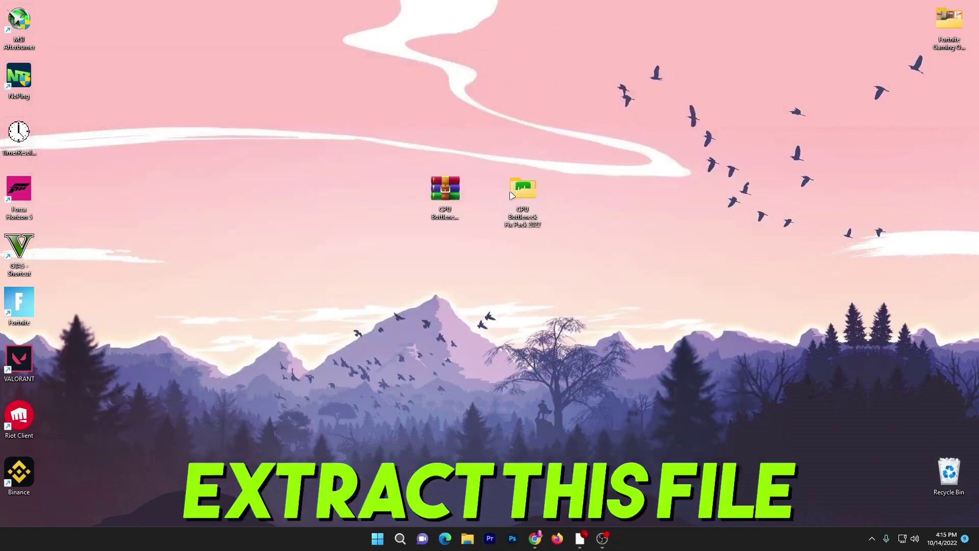
{"action": "double_click", "coordinate": [524, 187]}
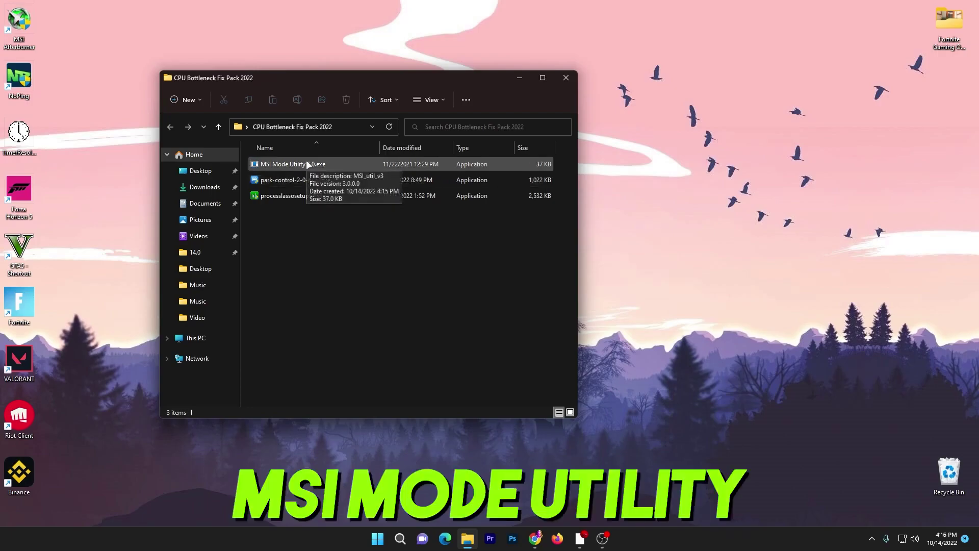
{"action": "right_click", "coordinate": [289, 166]}
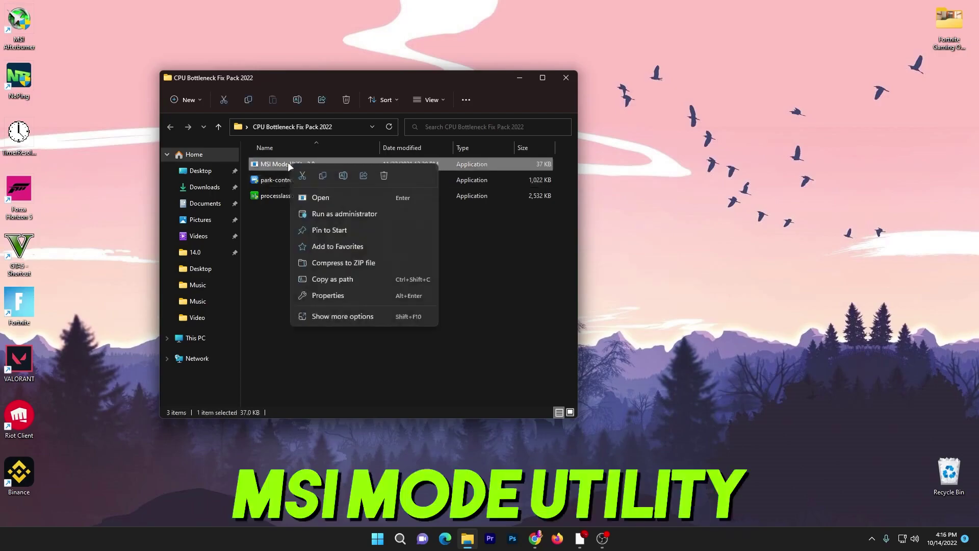
{"action": "left_click", "coordinate": [341, 214]}
{"action": "left_click", "coordinate": [303, 364]}
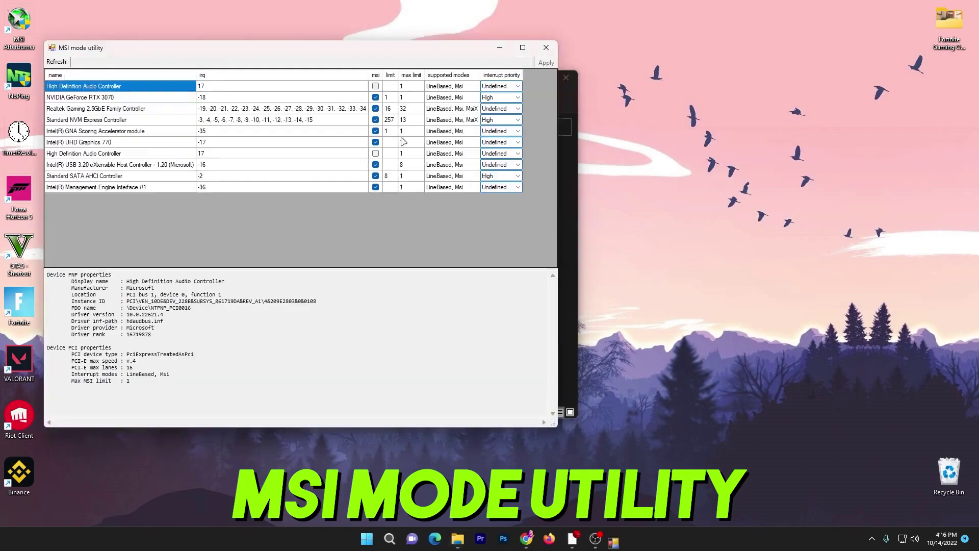
{"action": "mouse_move", "coordinate": [316, 41]}
{"action": "left_mouse_down"}
{"action": "mouse_move", "coordinate": [538, 60]}
{"action": "mouse_move", "coordinate": [524, 78]}
{"action": "left_mouse_up"}
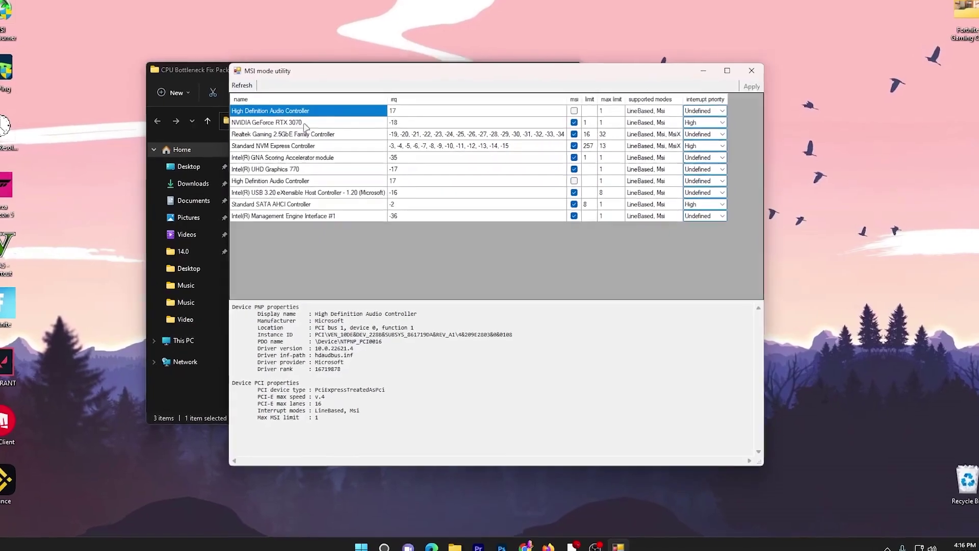
{"action": "left_click", "coordinate": [288, 126]}
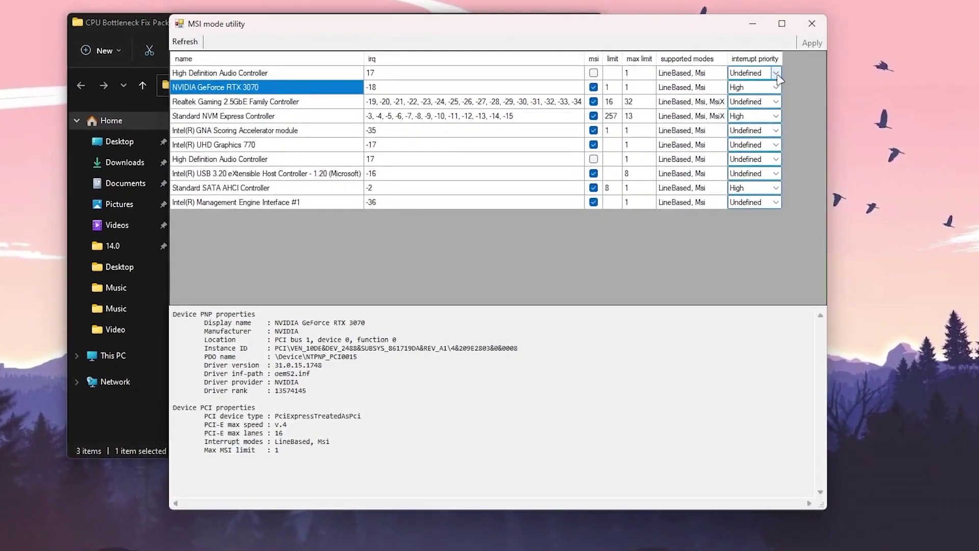
{"action": "left_click", "coordinate": [813, 25]}
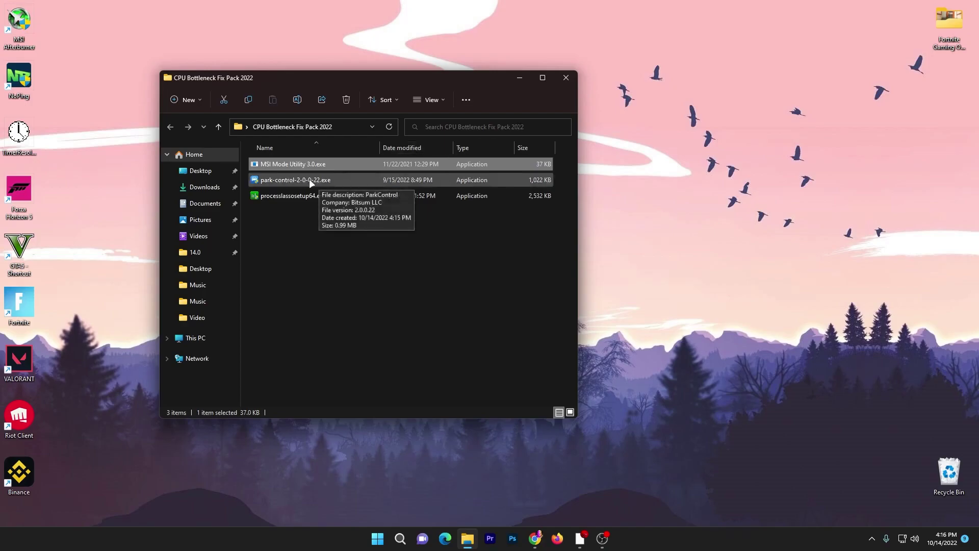
- Launch park-control-2-0-0-22.exe, allow it to make changes, and accept the license
{"action": "double_click", "coordinate": [295, 180]}
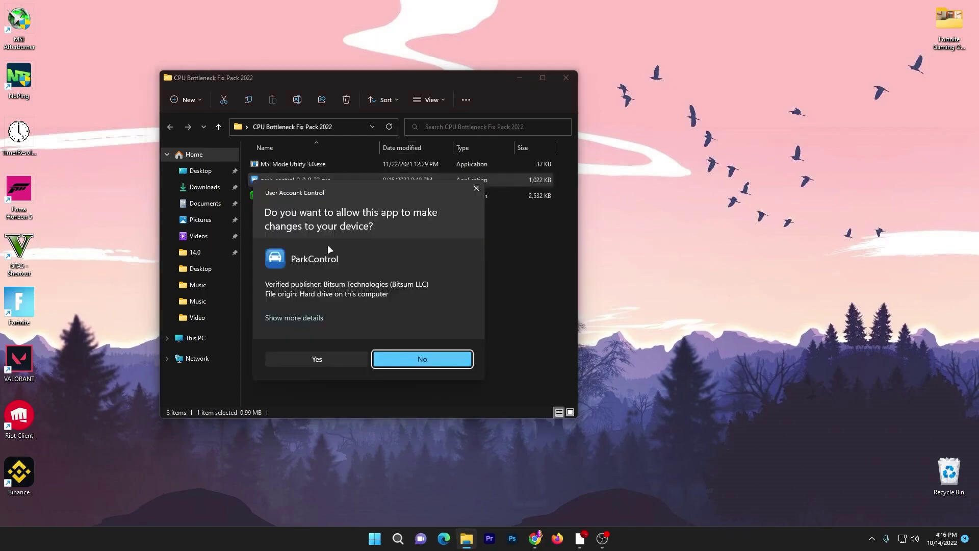
{"action": "left_click", "coordinate": [418, 356]}
{"action": "left_click", "coordinate": [492, 291]}
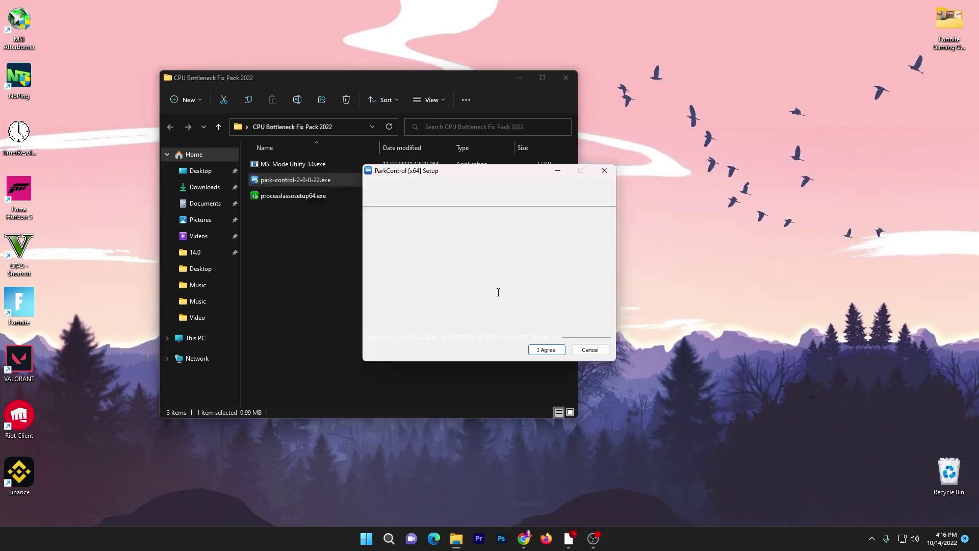
{"action": "left_click", "coordinate": [543, 350]}
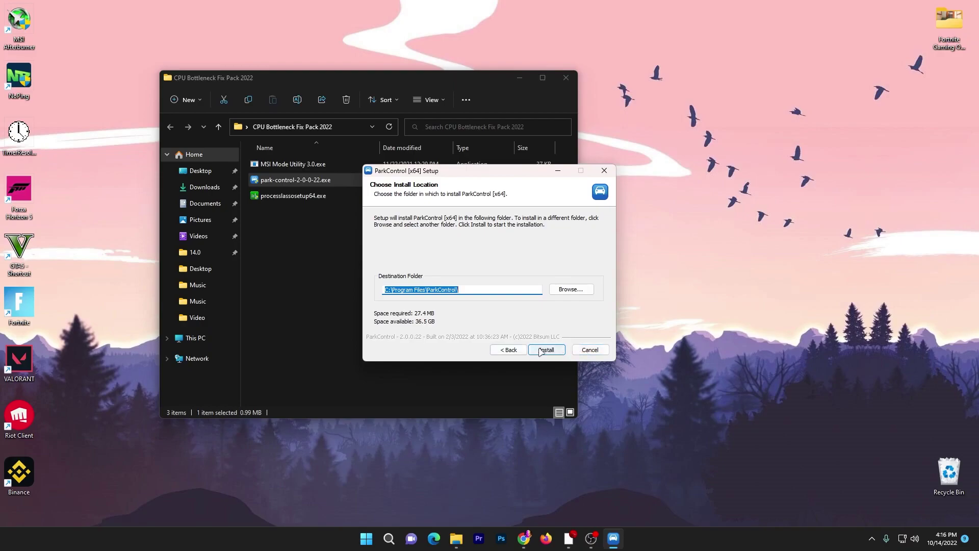
- Cancel the ParkControl setup and reveal ParkControl in the tray overflow
{"action": "left_click", "coordinate": [585, 351]}
{"action": "left_click", "coordinate": [518, 302]}
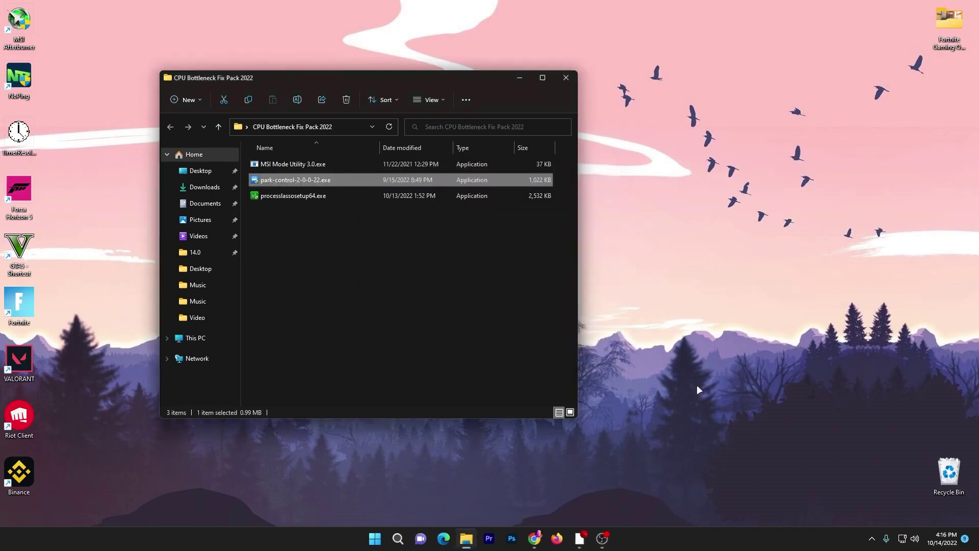
{"action": "left_click", "coordinate": [871, 538]}
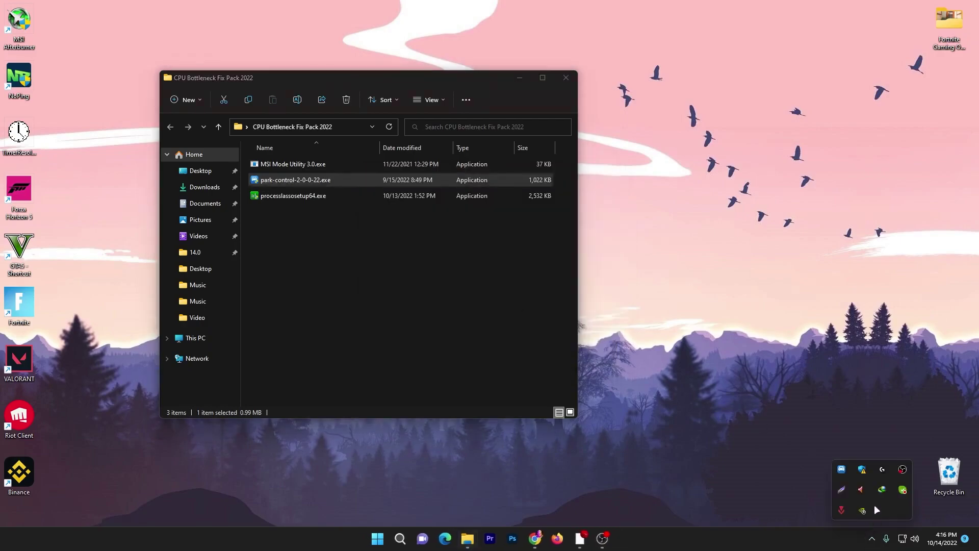
- Select and apply the Bitsum Highest Performance profile in ParkControl, then dismiss the confirmation
{"action": "double_click", "coordinate": [842, 470]}
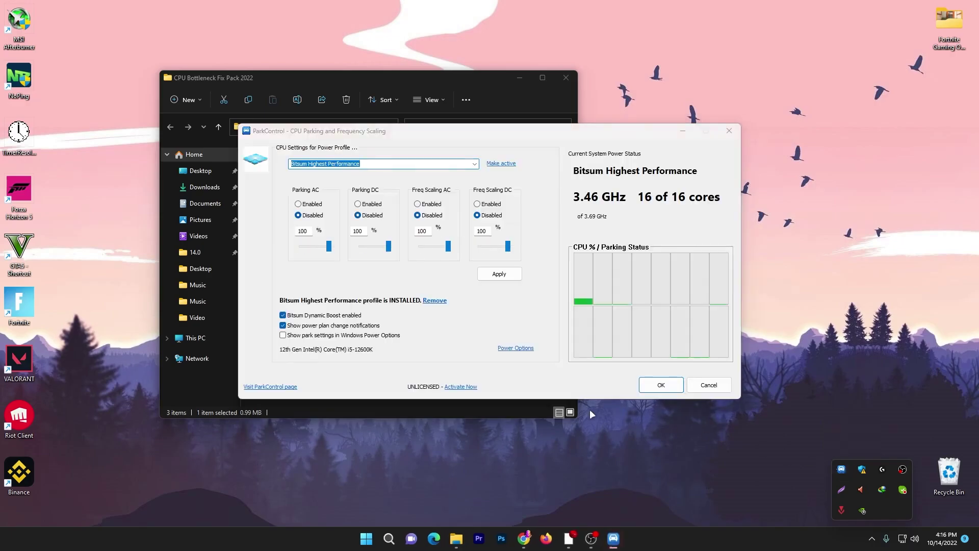
{"action": "left_click", "coordinate": [474, 163]}
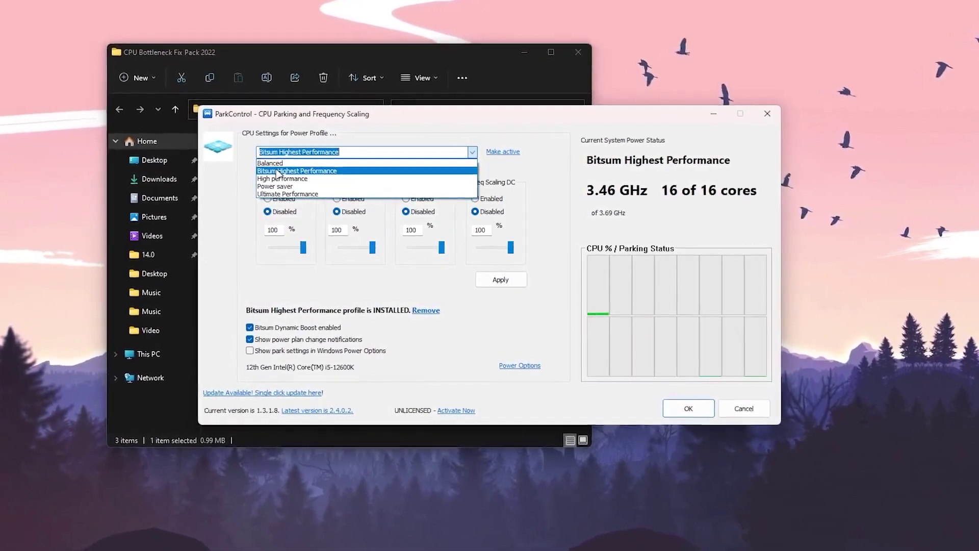
{"action": "left_click", "coordinate": [285, 174]}
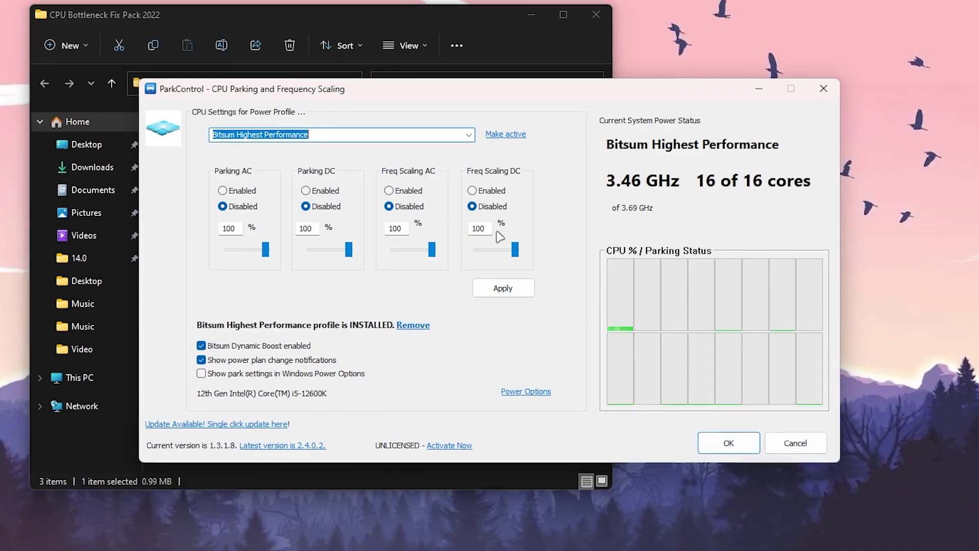
{"action": "left_click", "coordinate": [504, 289]}
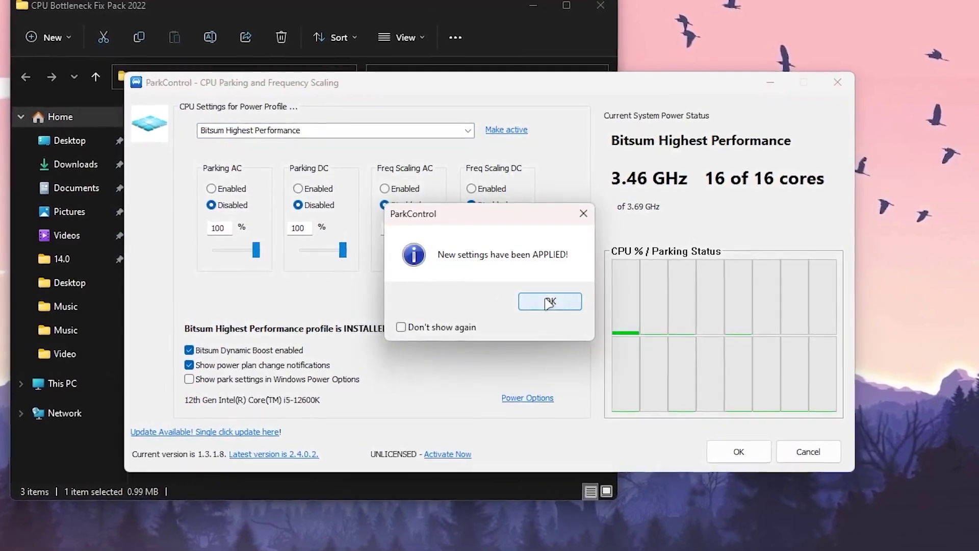
{"action": "left_click", "coordinate": [548, 300]}
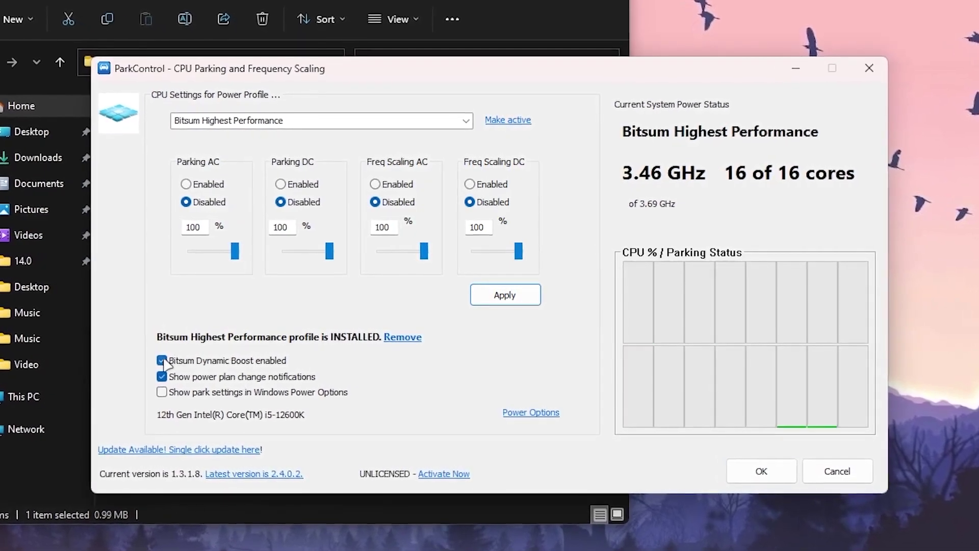
- Keep Bitsum Highest Performance as Dynamic Boost's idle profile, confirm it, and close ParkControl
{"action": "left_click", "coordinate": [162, 361]}
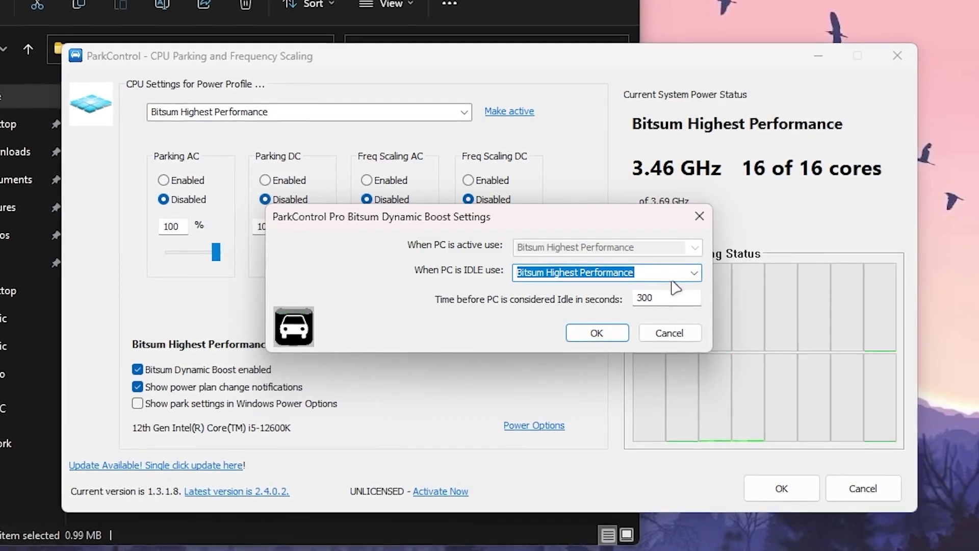
{"action": "left_click", "coordinate": [693, 273]}
{"action": "left_click", "coordinate": [566, 306]}
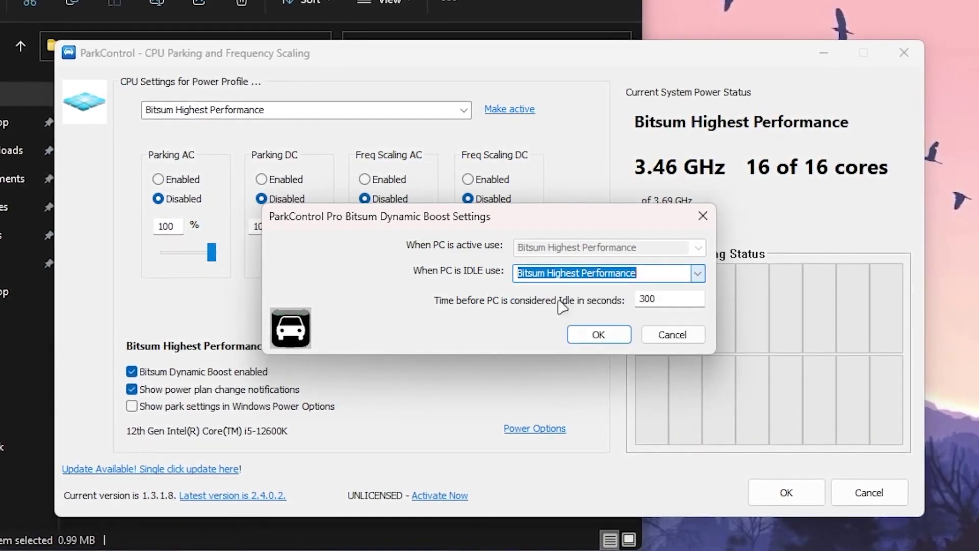
{"action": "left_click", "coordinate": [595, 334]}
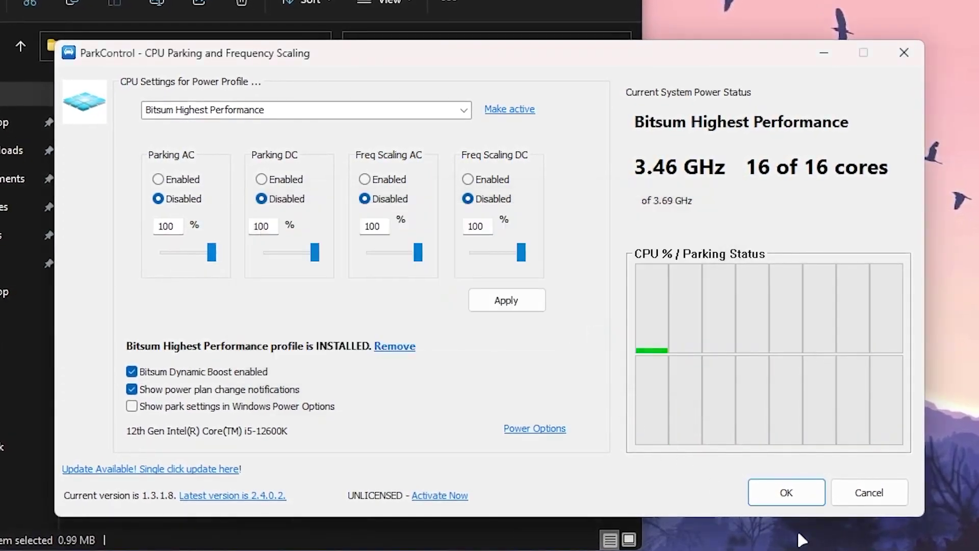
{"action": "left_click", "coordinate": [786, 492]}
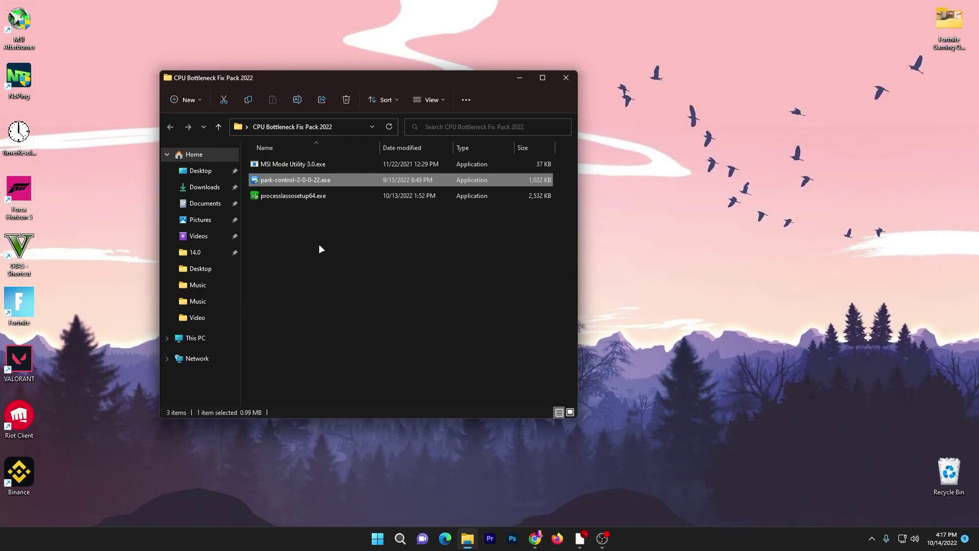
- Install Process Lasso from processlassosetup64.exe with default language, license and components
{"action": "double_click", "coordinate": [272, 200]}
{"action": "left_click", "coordinate": [373, 300]}
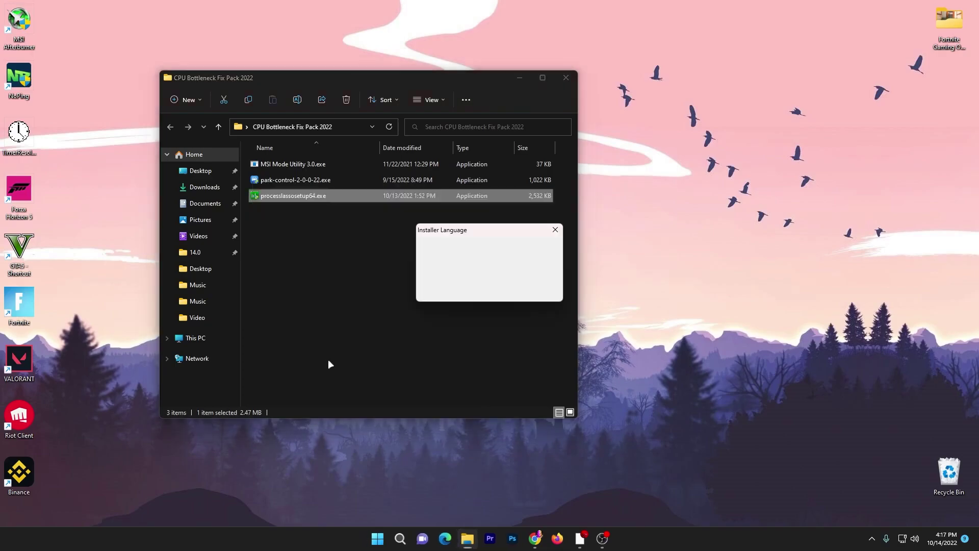
{"action": "left_click", "coordinate": [492, 292]}
{"action": "left_click", "coordinate": [545, 350]}
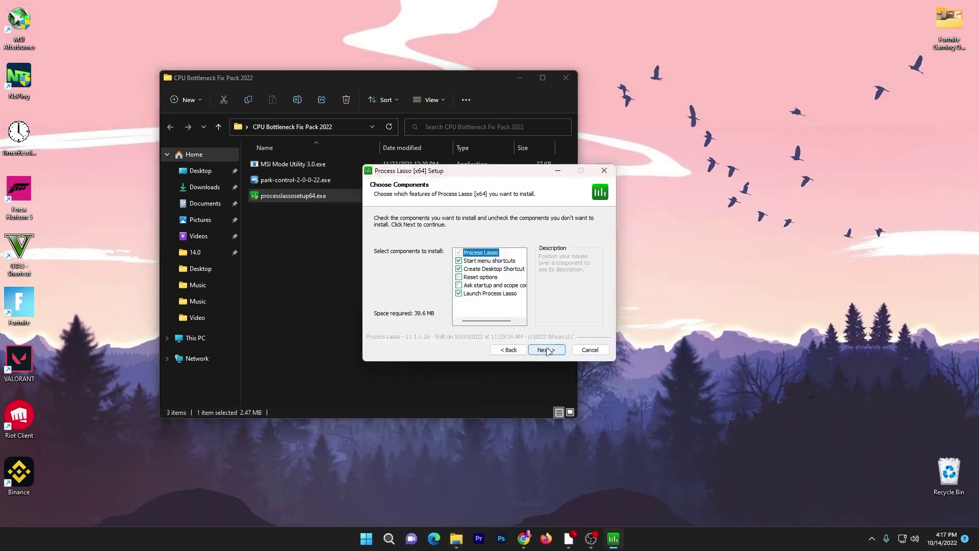
{"action": "left_click", "coordinate": [545, 350]}
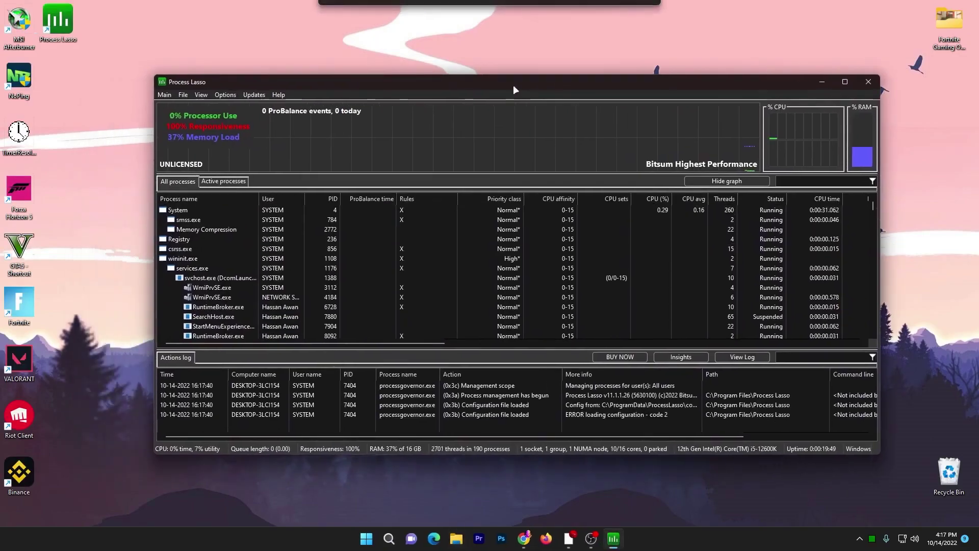
- Centre the Process Lasso window and disable ProBalance
{"action": "left_click_drag", "start_coordinate": [440, 90], "coordinate": [511, 84]}
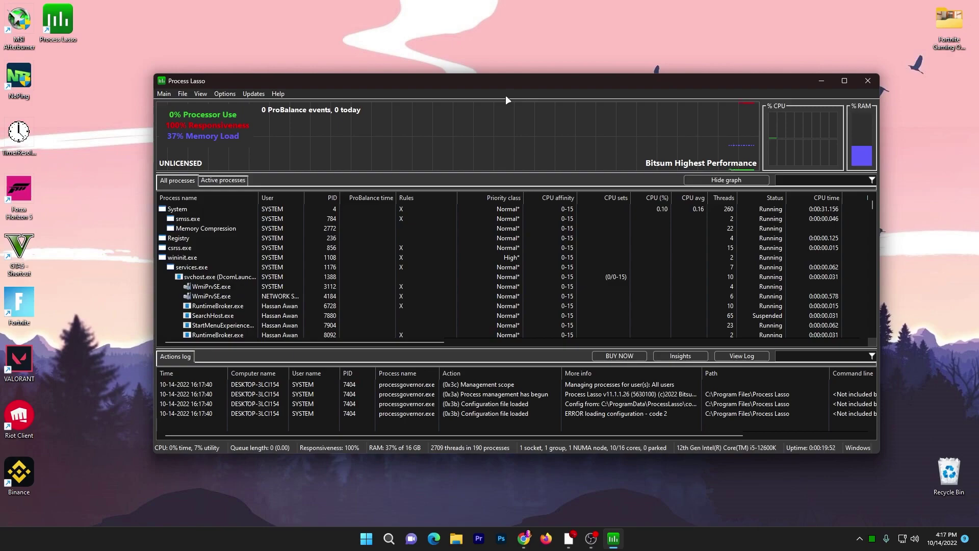
{"action": "left_click", "coordinate": [161, 95]}
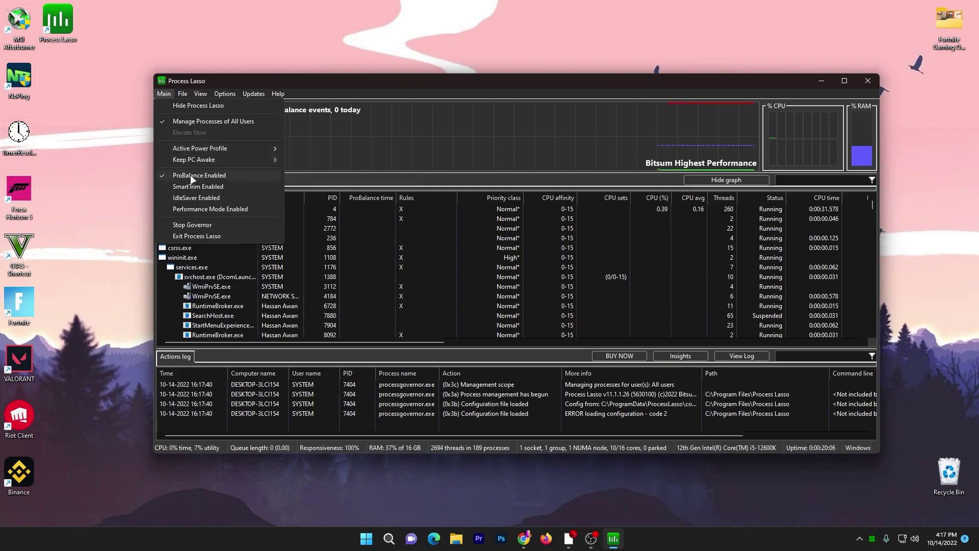
{"action": "left_click", "coordinate": [164, 175]}
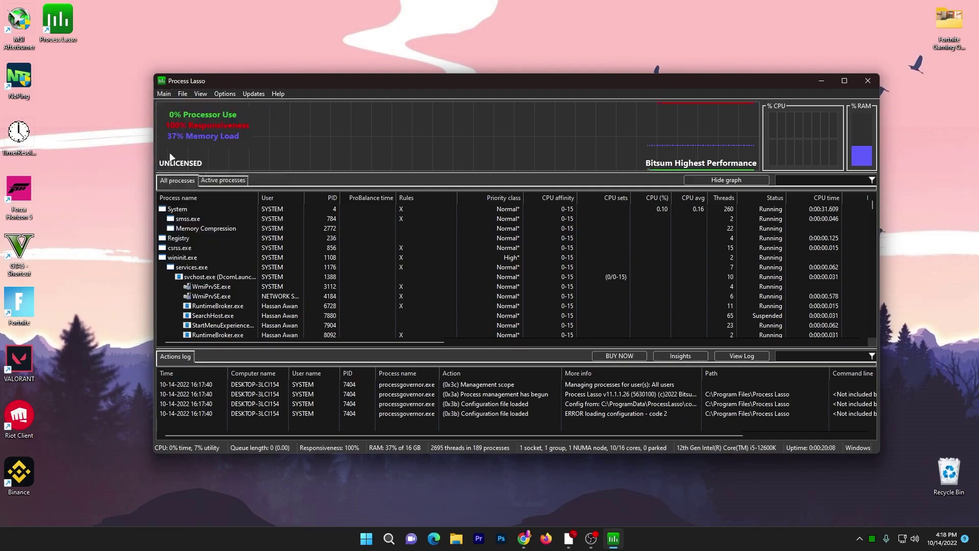
- Enable Performance Mode, leaving the Keep PC Awake setting unchanged
{"action": "left_click", "coordinate": [164, 94]}
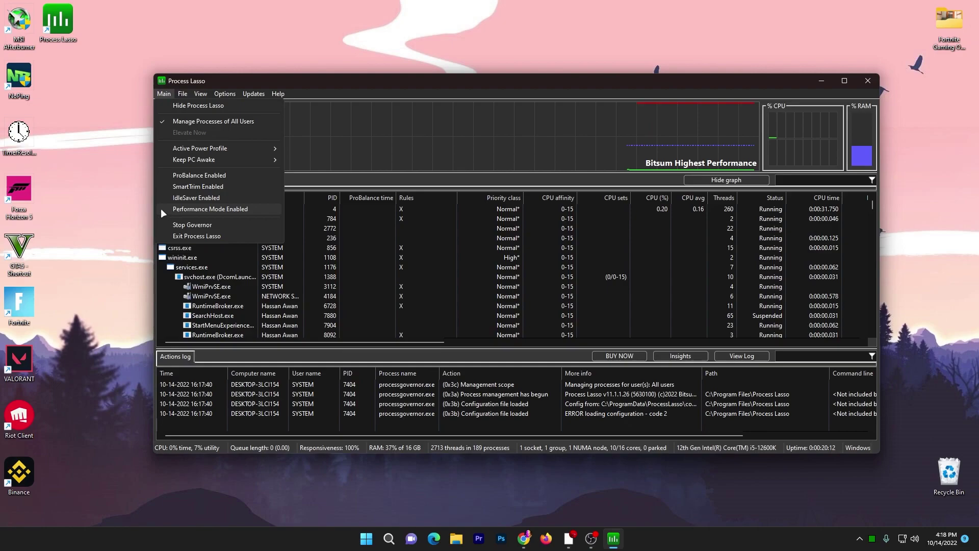
{"action": "left_click", "coordinate": [162, 210]}
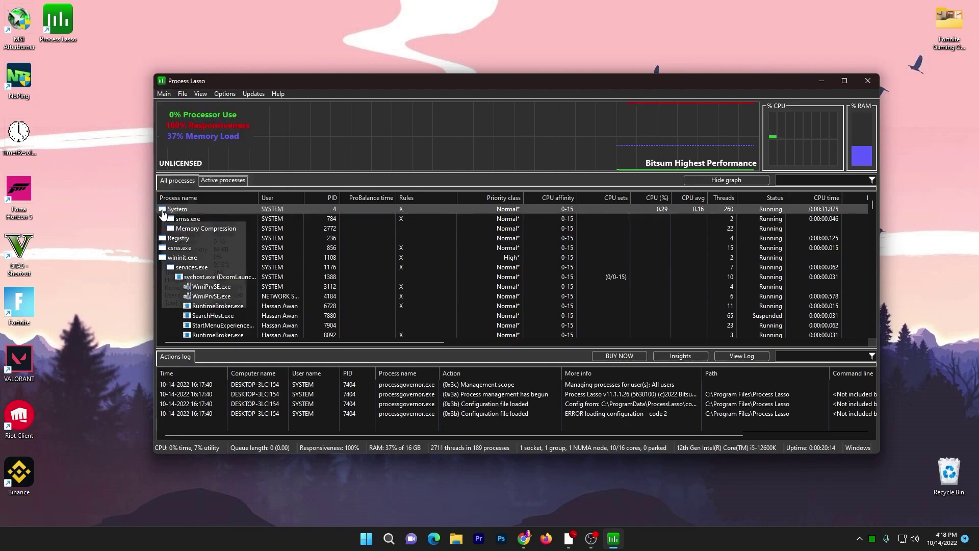
{"action": "left_click", "coordinate": [164, 94]}
{"action": "mouse_move", "coordinate": [194, 160]}
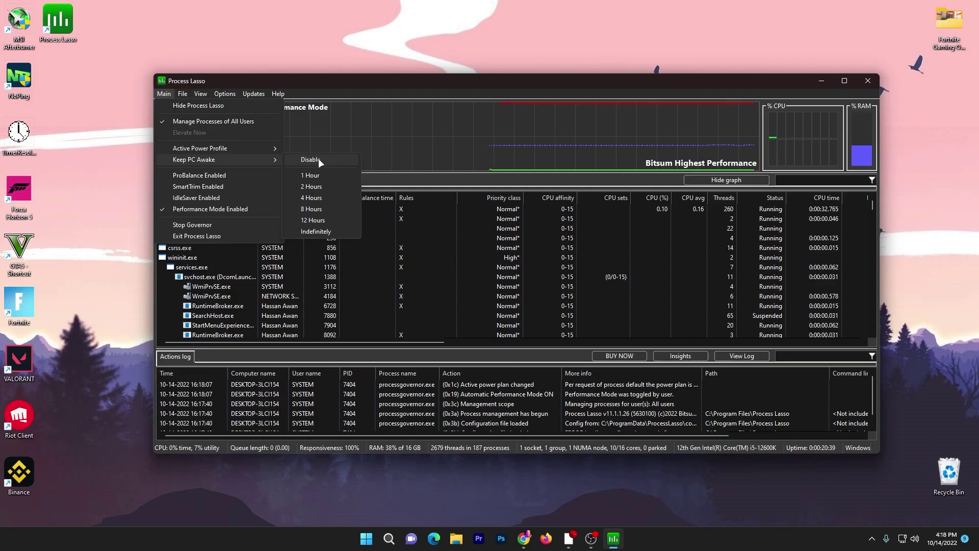
{"action": "left_click", "coordinate": [117, 204]}
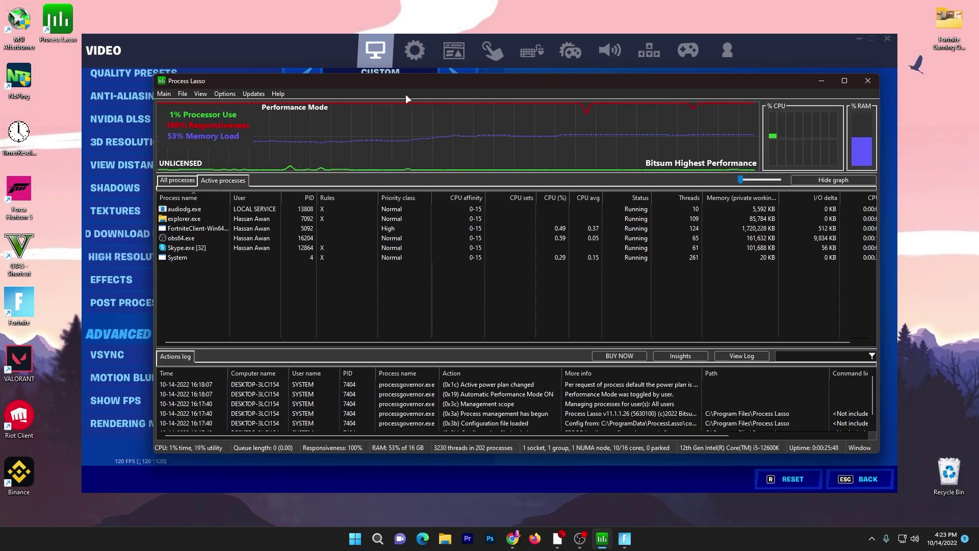
- Show active processes and set FortniteClient to always run at Real-time priority, accepting the warning
{"action": "left_click", "coordinate": [168, 181]}
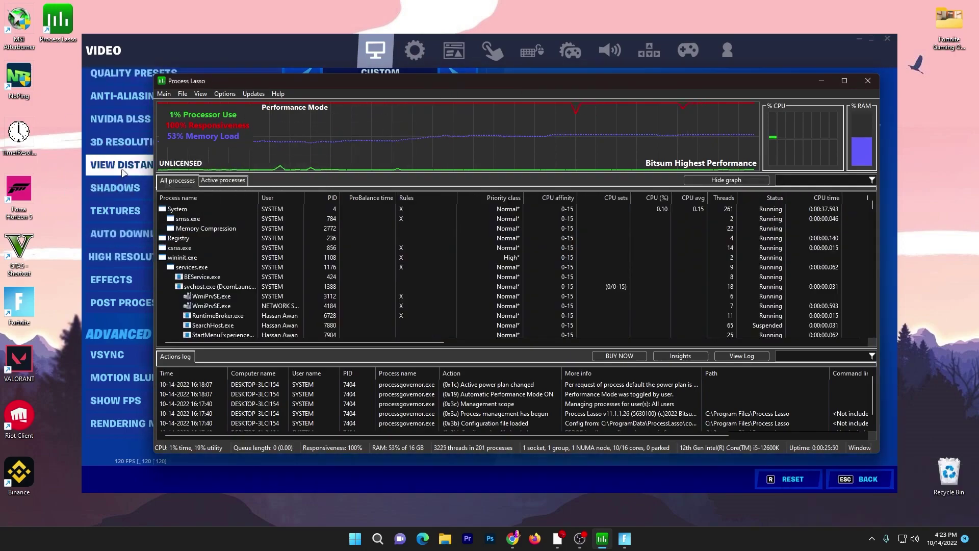
{"action": "left_click", "coordinate": [222, 181]}
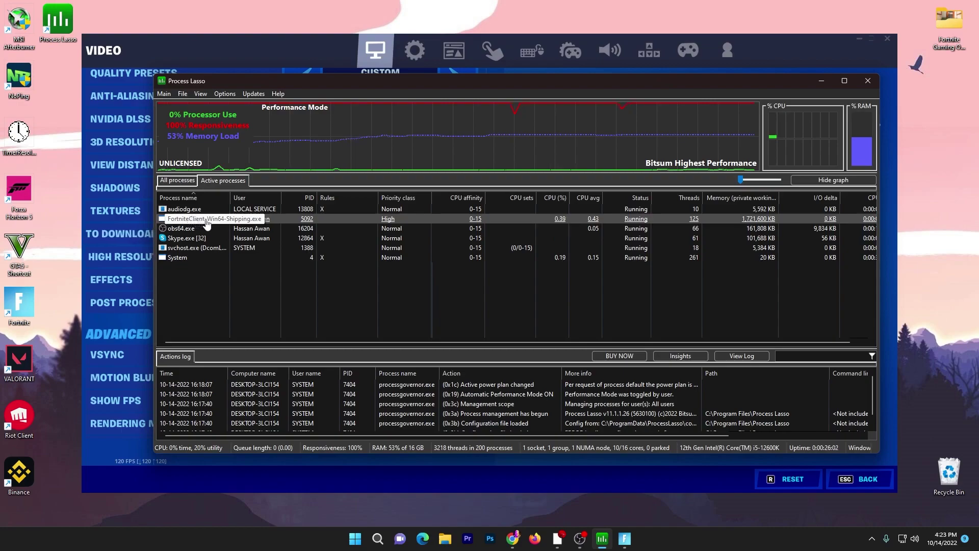
{"action": "right_click", "coordinate": [182, 219]}
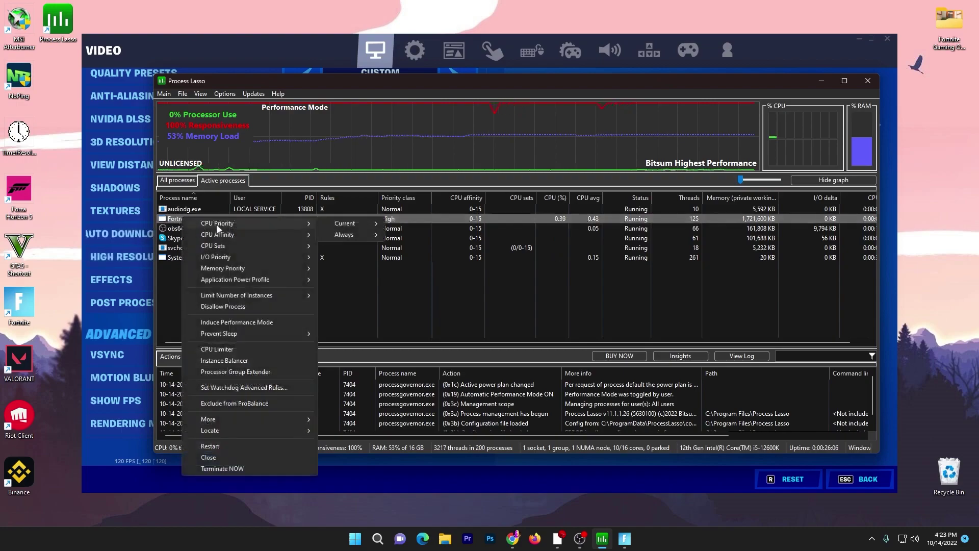
{"action": "mouse_move", "coordinate": [344, 234]}
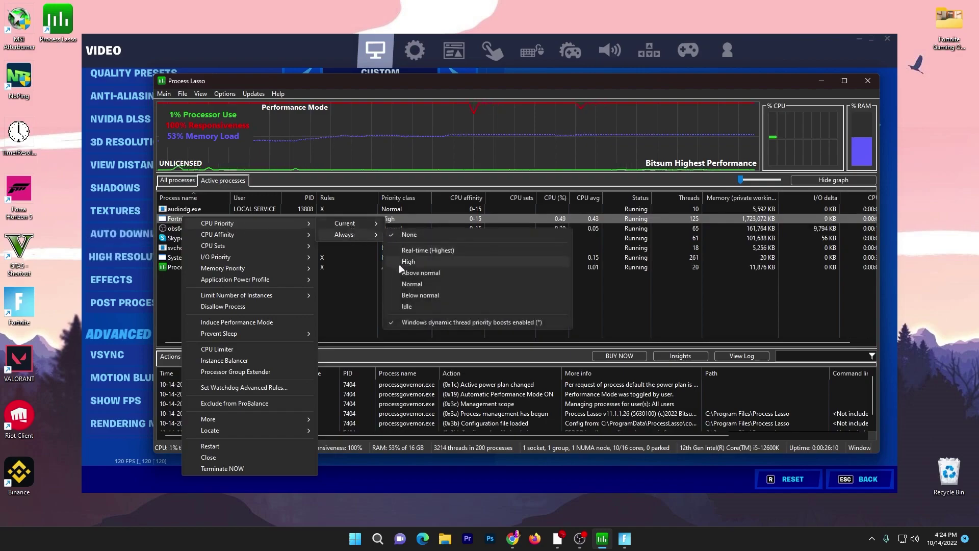
{"action": "left_click", "coordinate": [396, 252]}
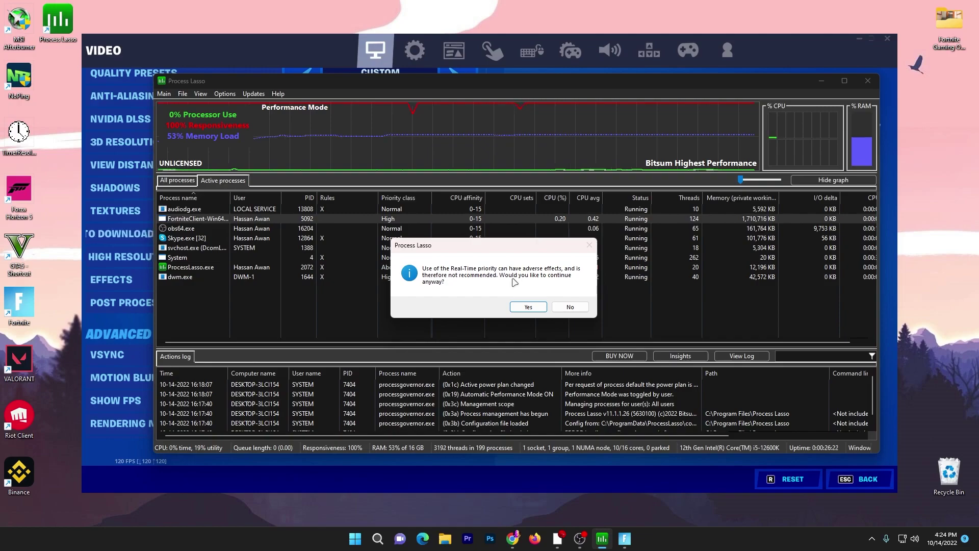
{"action": "left_click", "coordinate": [529, 308]}
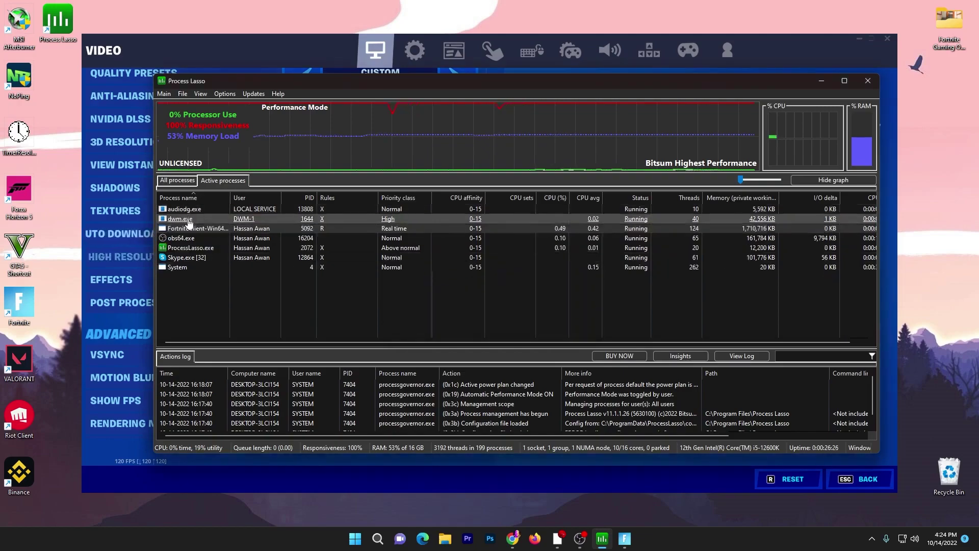
- Set FortniteClient to always use High CPU priority and High I/O priority
{"action": "right_click", "coordinate": [187, 228]}
{"action": "mouse_move", "coordinate": [222, 232]}
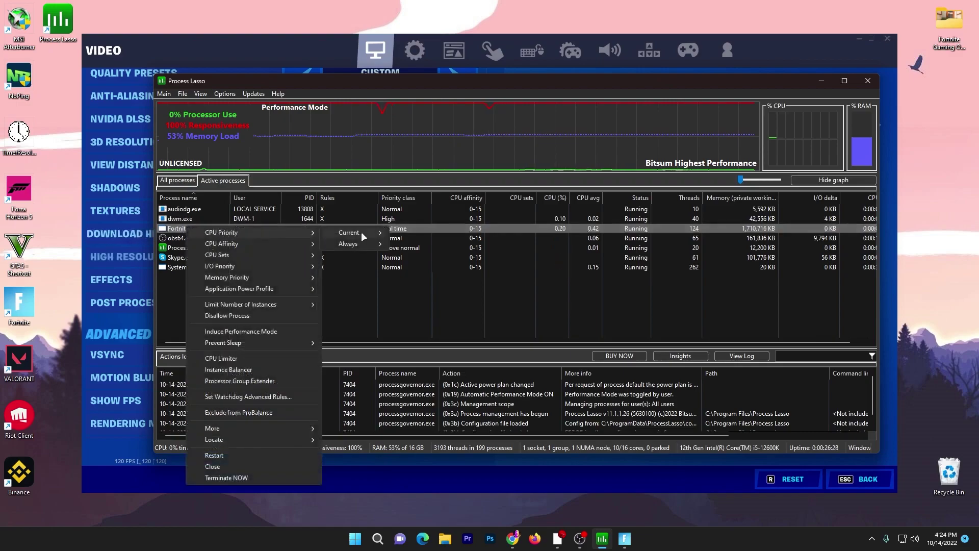
{"action": "mouse_move", "coordinate": [348, 243]}
{"action": "left_click", "coordinate": [412, 270]}
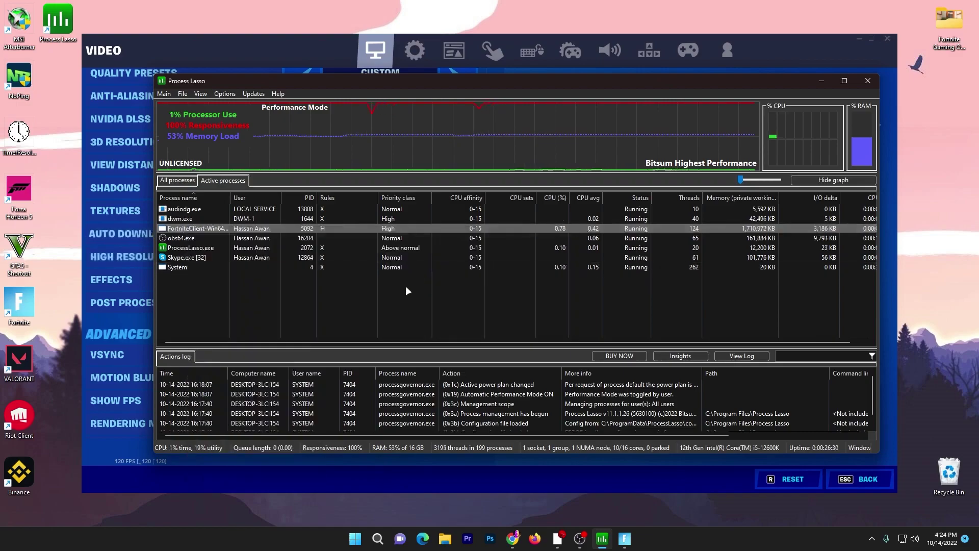
{"action": "right_click", "coordinate": [187, 228]}
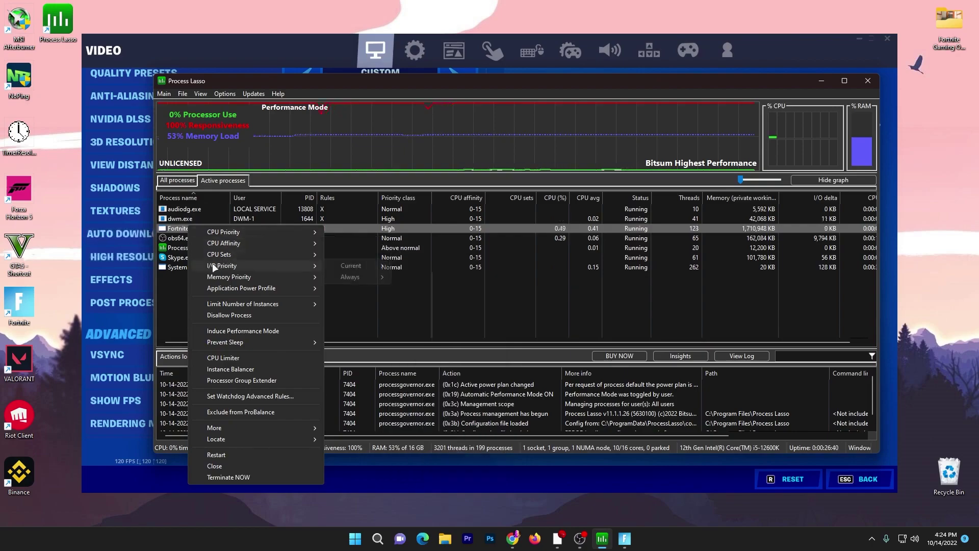
{"action": "mouse_move", "coordinate": [222, 265]}
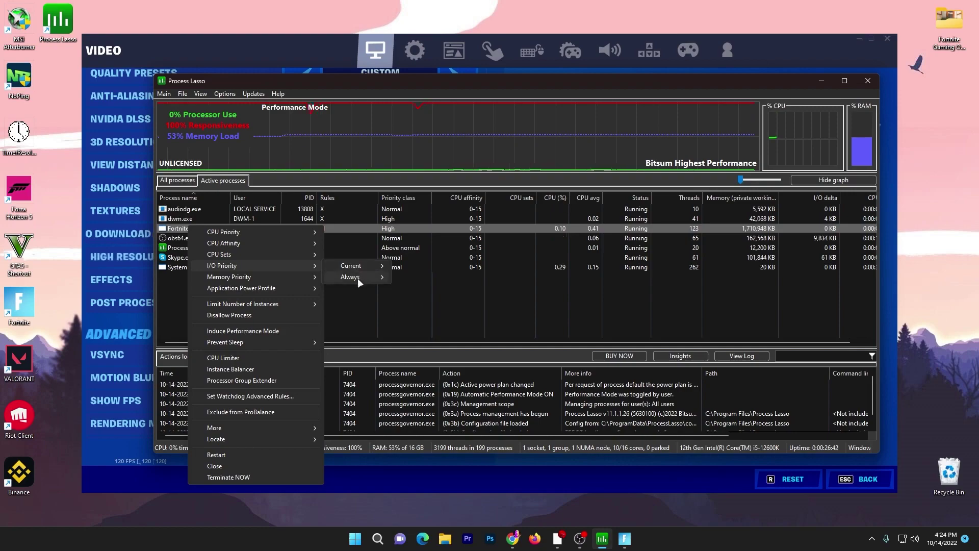
{"action": "mouse_move", "coordinate": [352, 277]}
{"action": "left_click", "coordinate": [416, 305]}
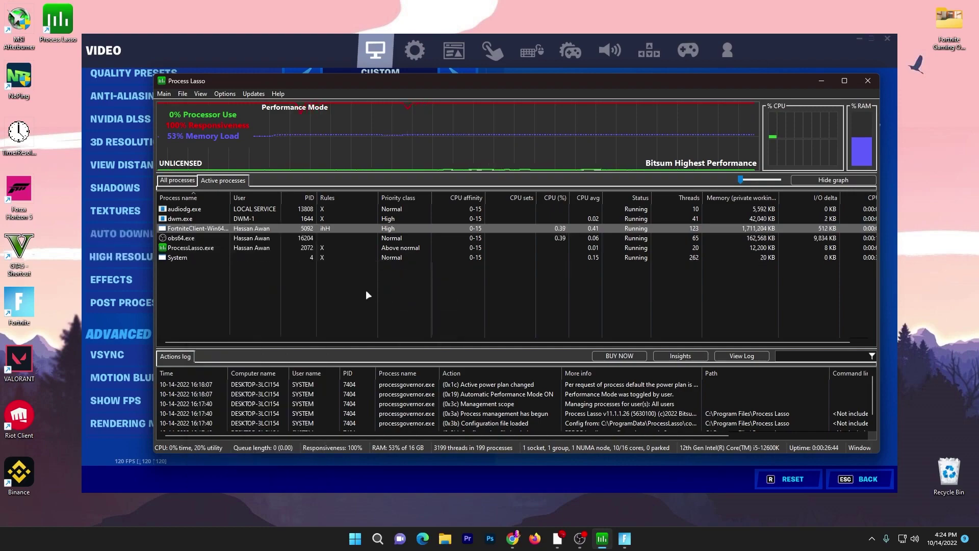